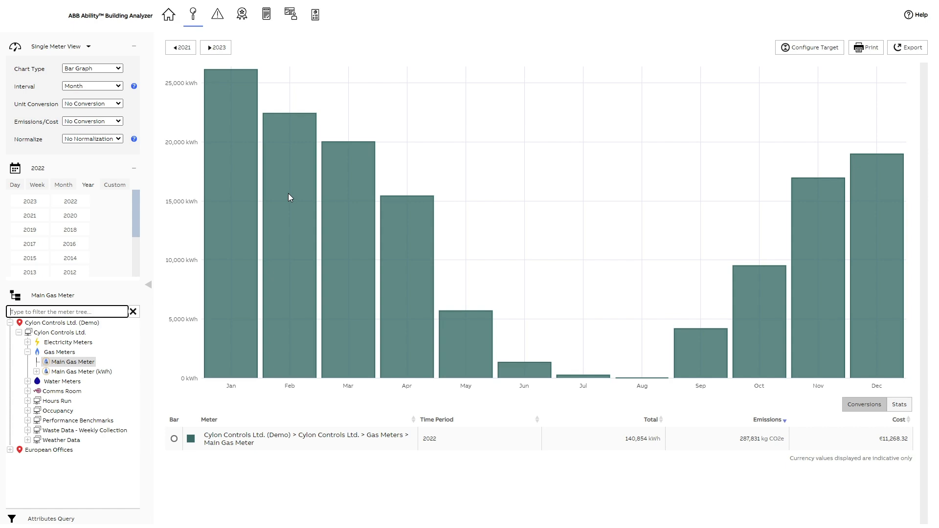
Chart the Main Gas Meter's 2022 consumption as Usage vs Target at a Day interval
left_click(75, 47)
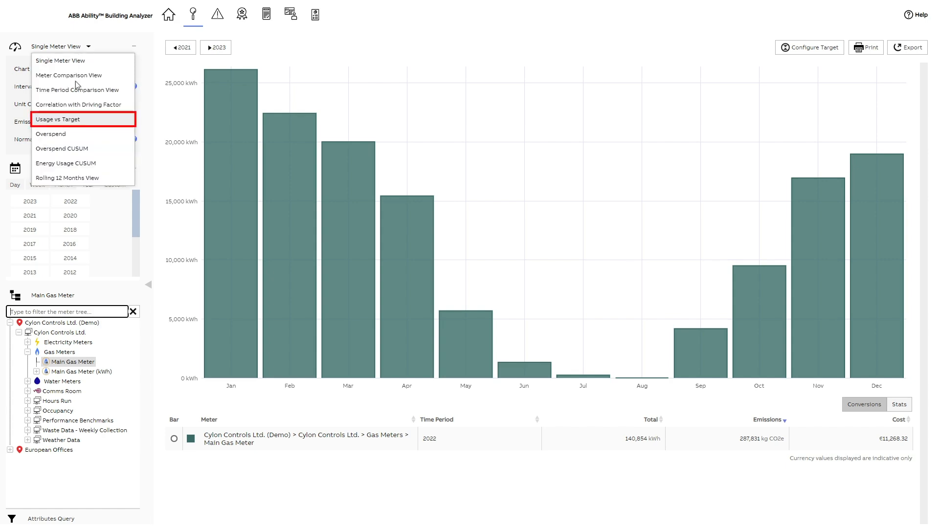
left_click(78, 120)
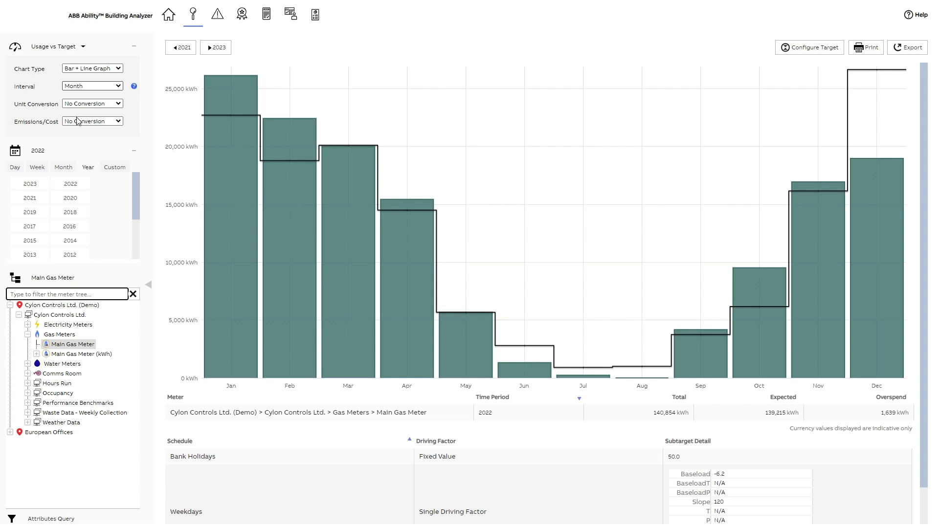
left_click(118, 86)
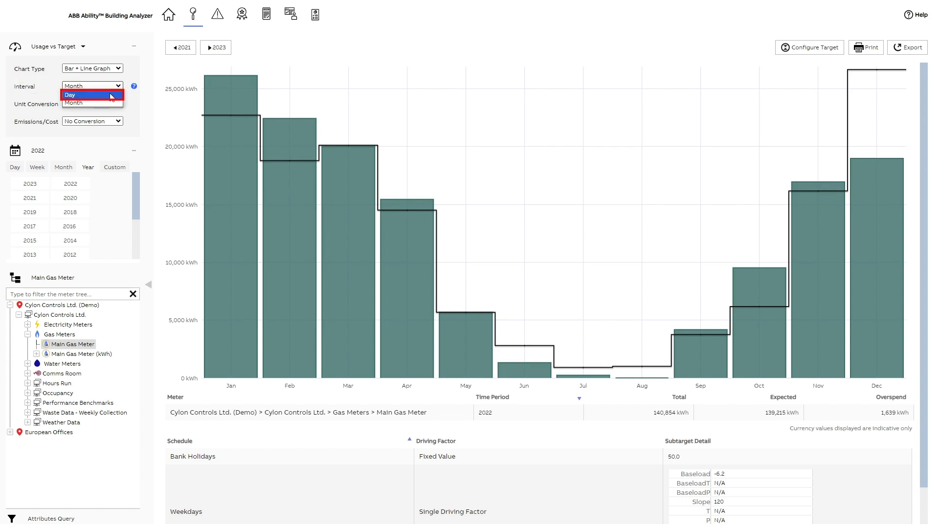
left_click(112, 95)
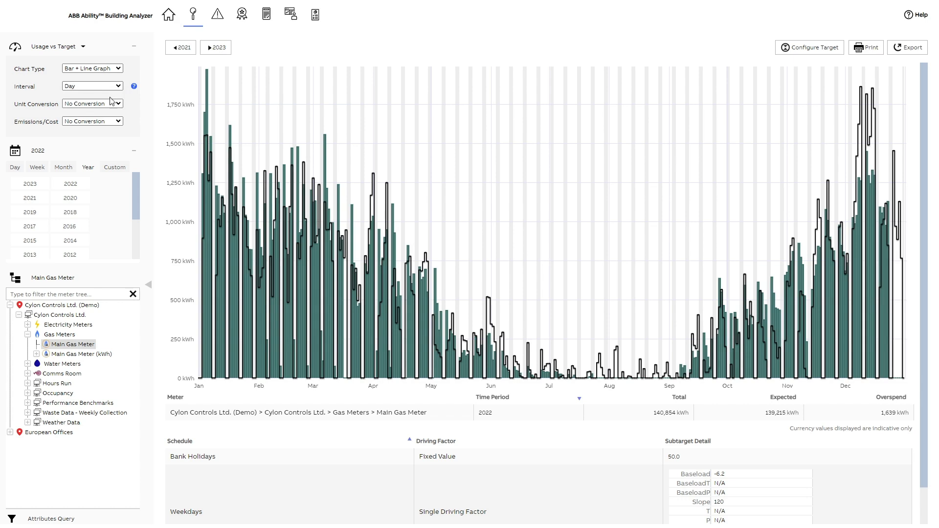
scroll(925, 509, "down", 2)
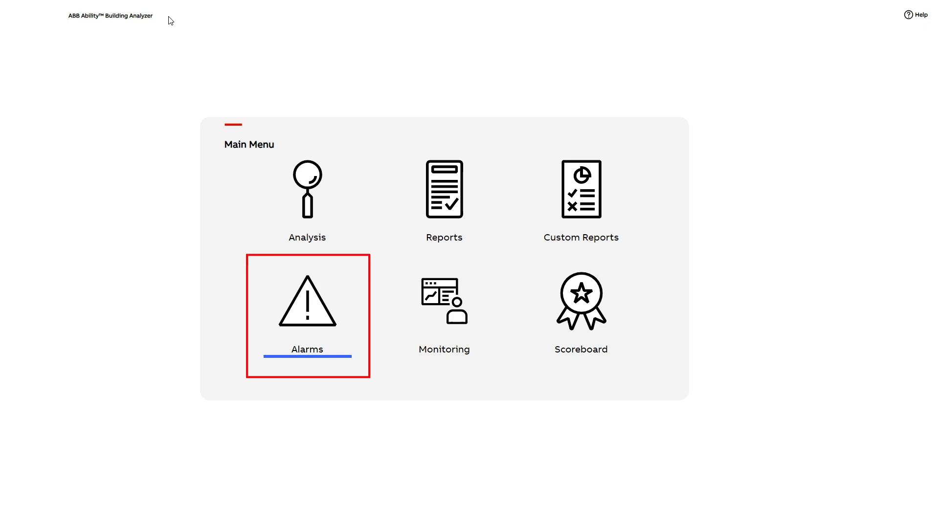
Go to the Alarms module and start adding a Target Based Alarm
left_click(307, 312)
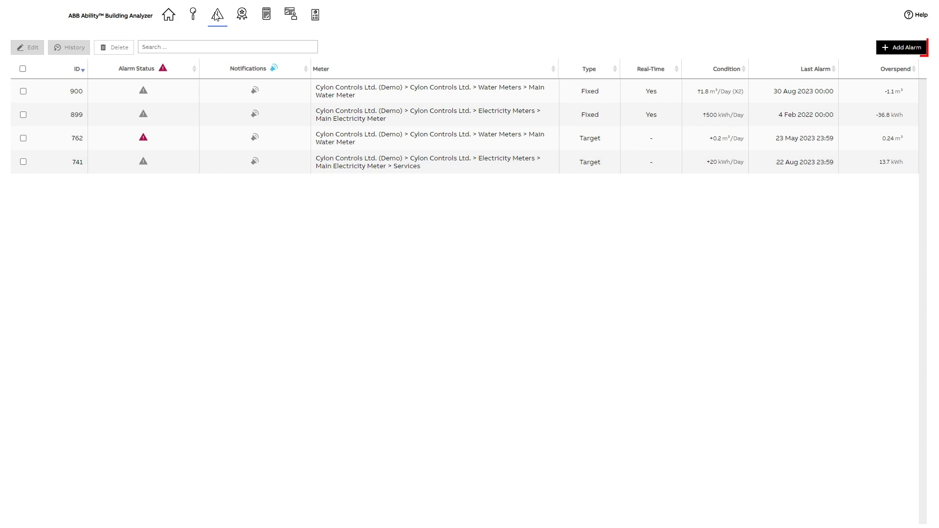
left_click(913, 49)
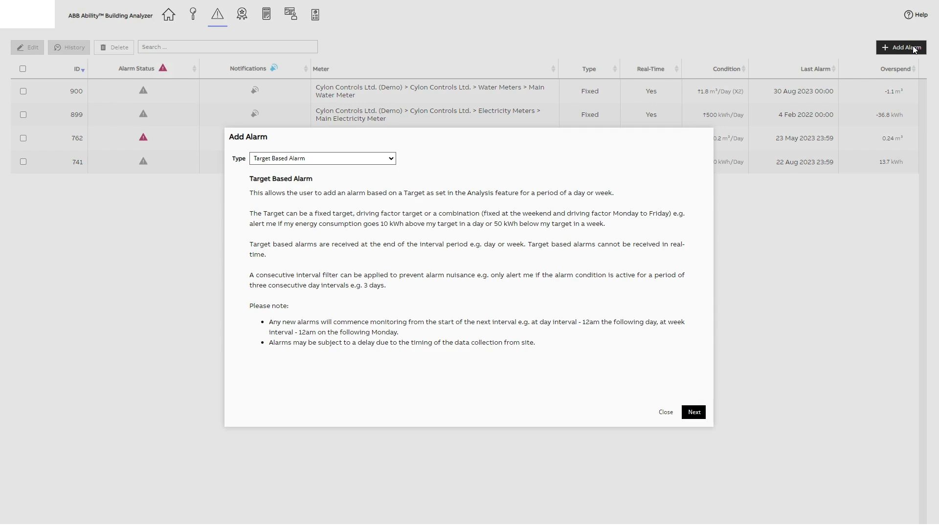
left_click(391, 159)
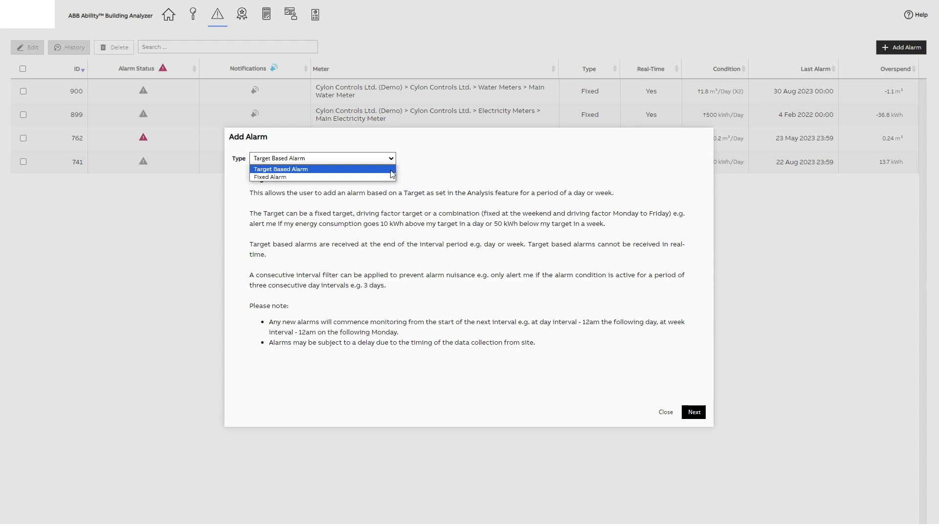
left_click(391, 169)
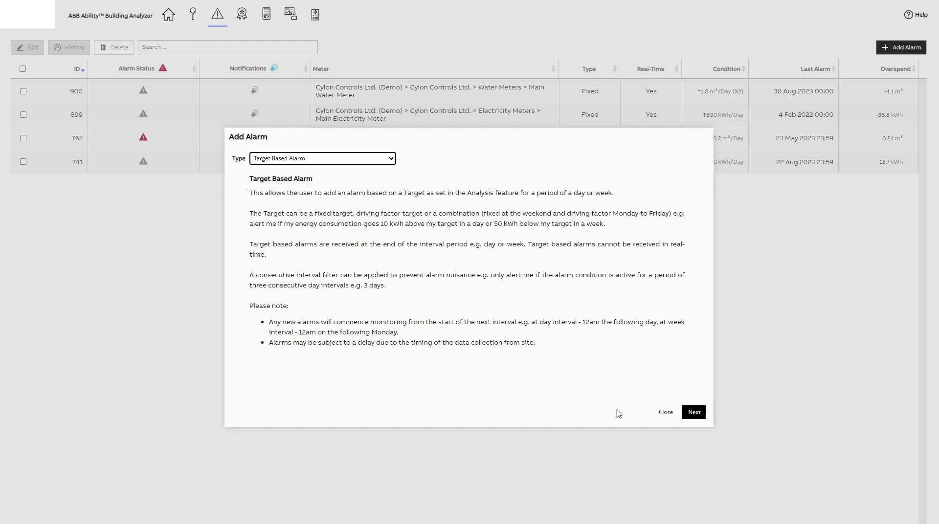
left_click(696, 415)
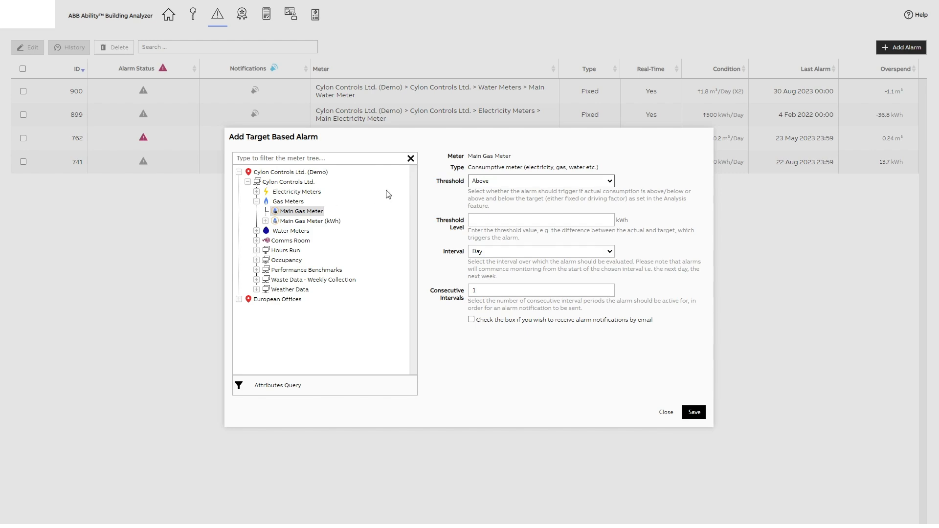
Configure the Main Gas Meter alarm with threshold Above, threshold level 0 kWh, a Day interval and 1 consecutive interval
left_click(613, 182)
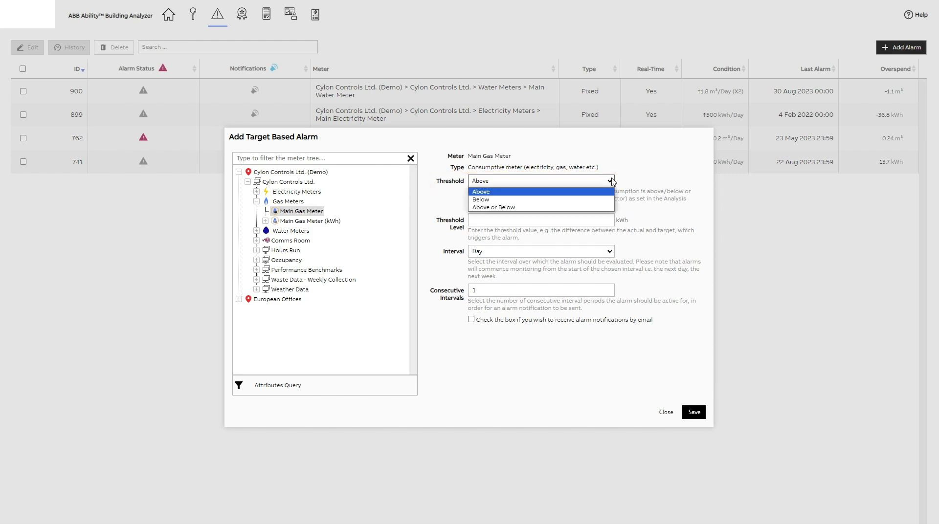
left_click(601, 192)
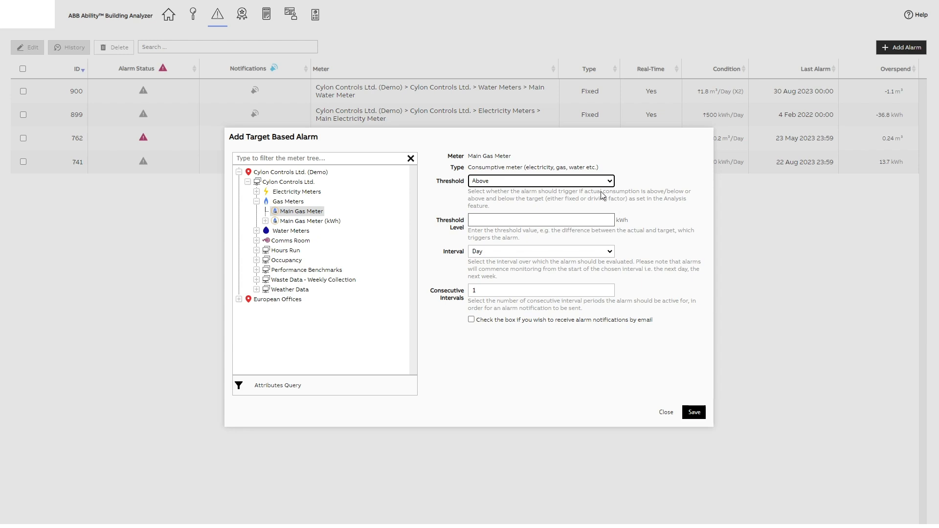
left_click(479, 223)
type("0")
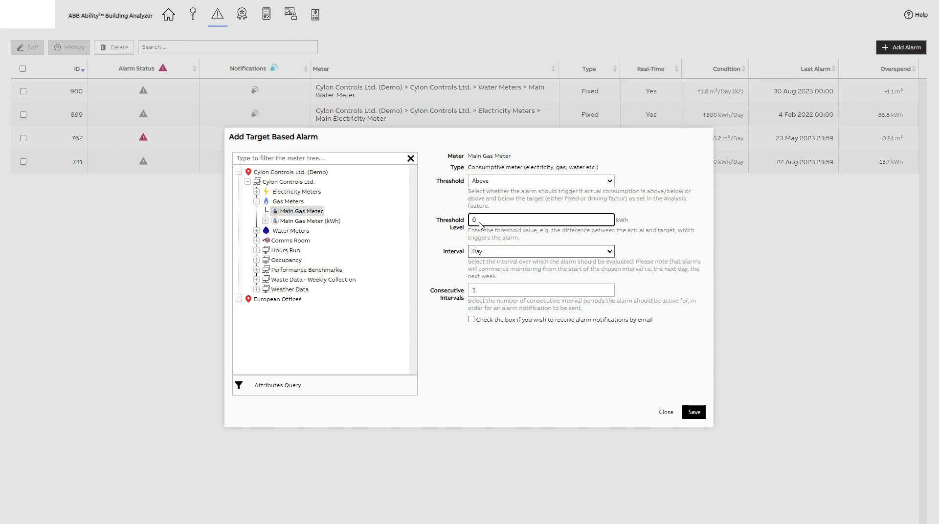
left_click(609, 254)
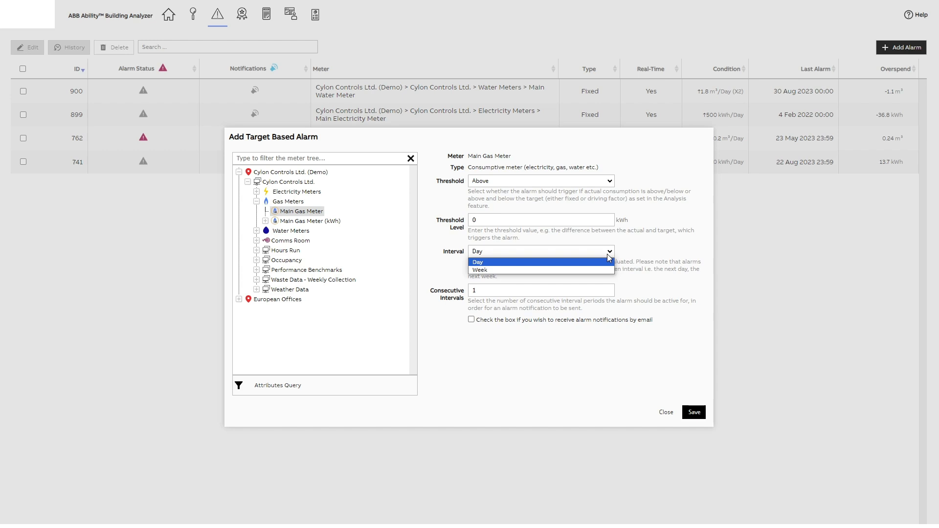
left_click(608, 263)
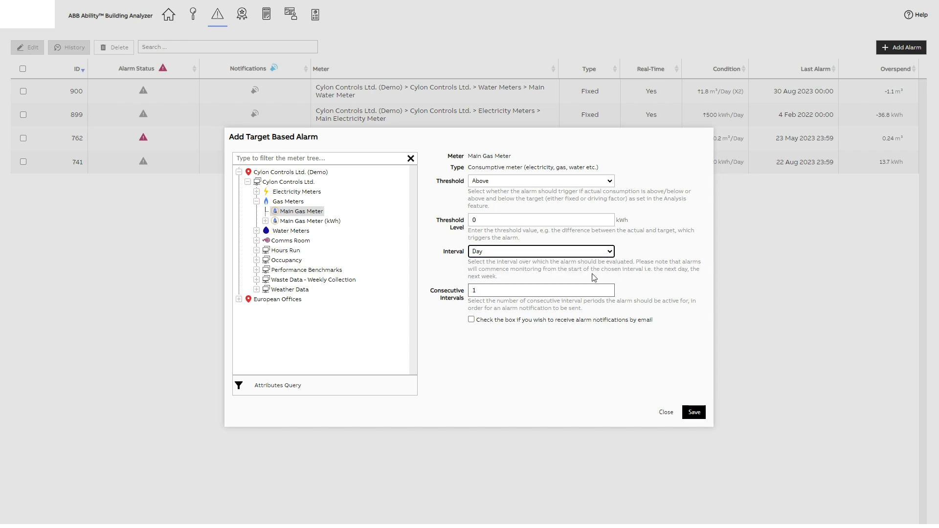
left_click(490, 291)
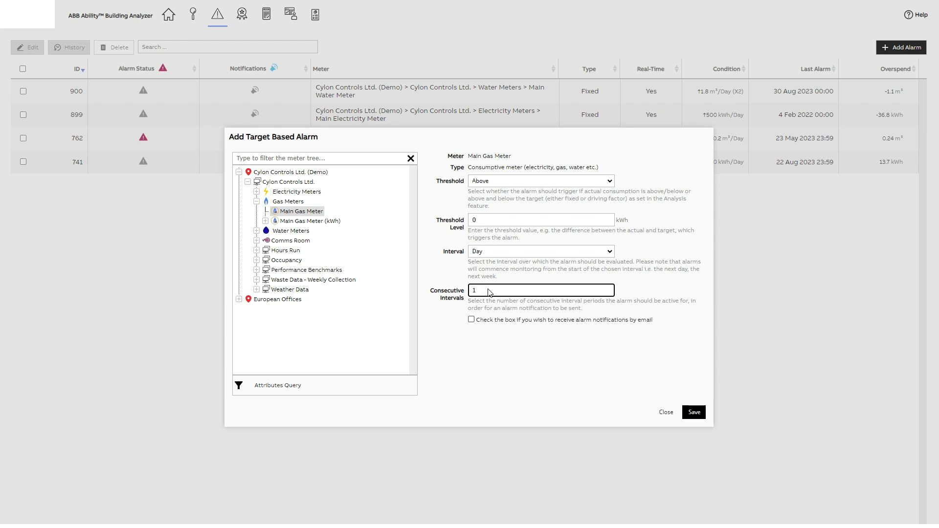
Enable e-mail notifications with continuous notifications for the target based alarm and save it
left_click(471, 320)
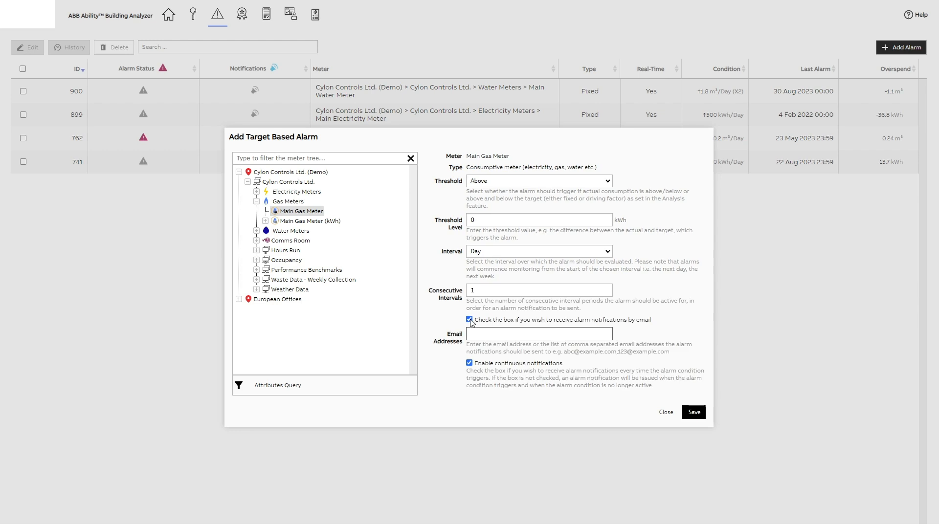
left_click(561, 339)
left_click(469, 363)
left_click(471, 366)
left_click(695, 415)
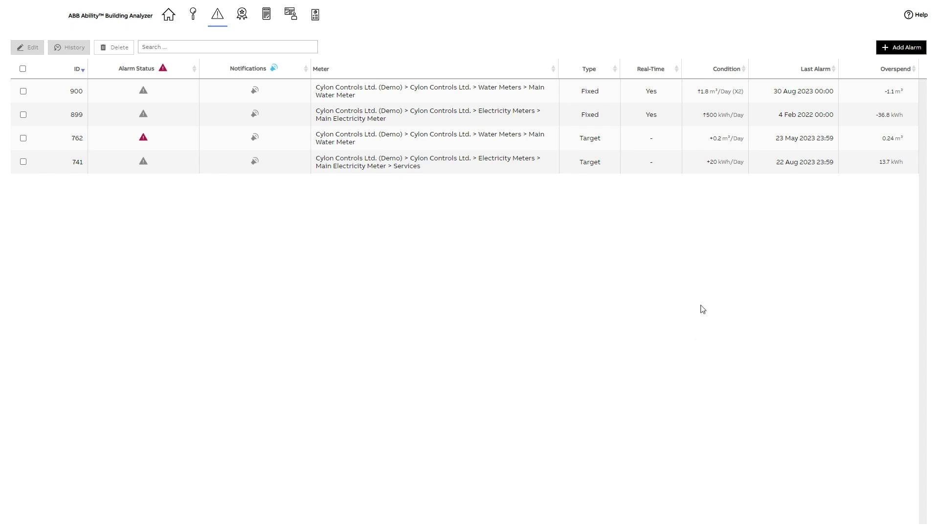
Open the setup form for a new Fixed Alarm, review its options and close it without saving
left_click(899, 48)
left_click(390, 159)
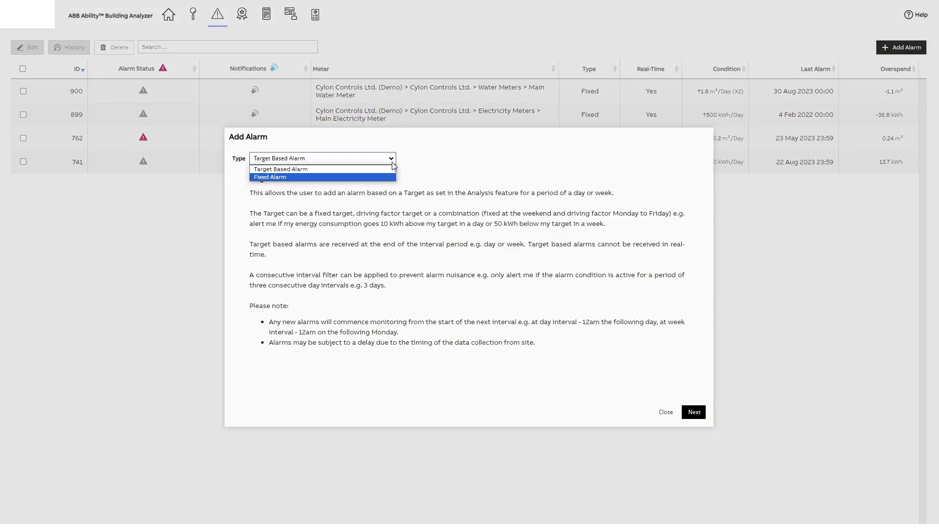
left_click(392, 179)
left_click(694, 413)
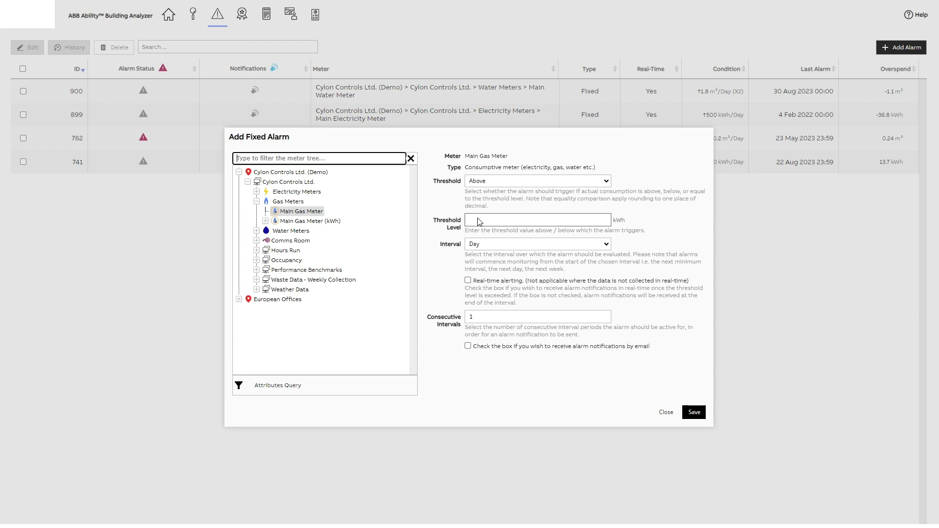
left_click(665, 413)
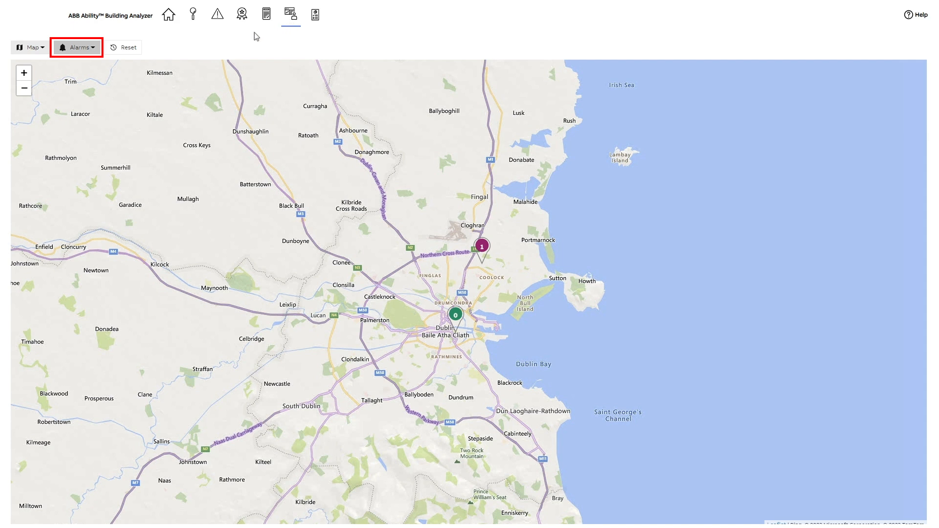
Show Datalogs on the monitoring map and view the details of the Dublin Office site
left_click(95, 48)
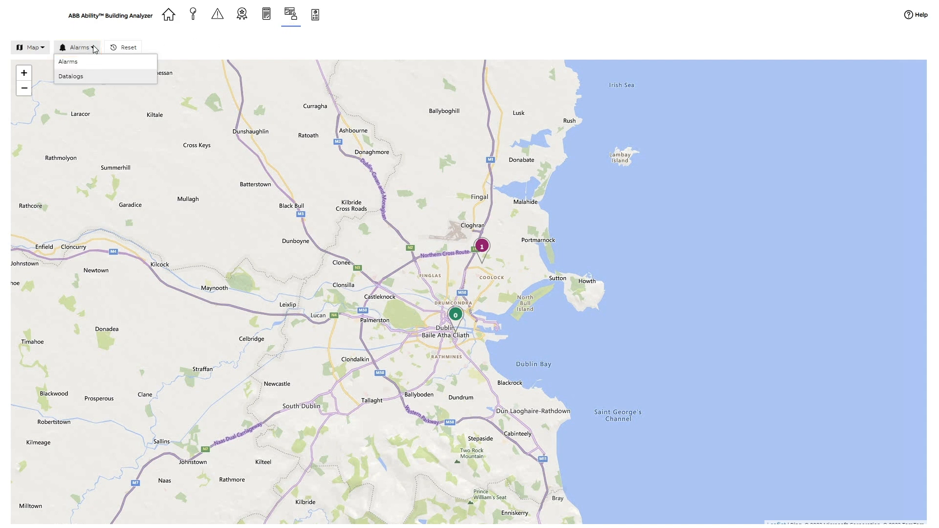
left_click(86, 77)
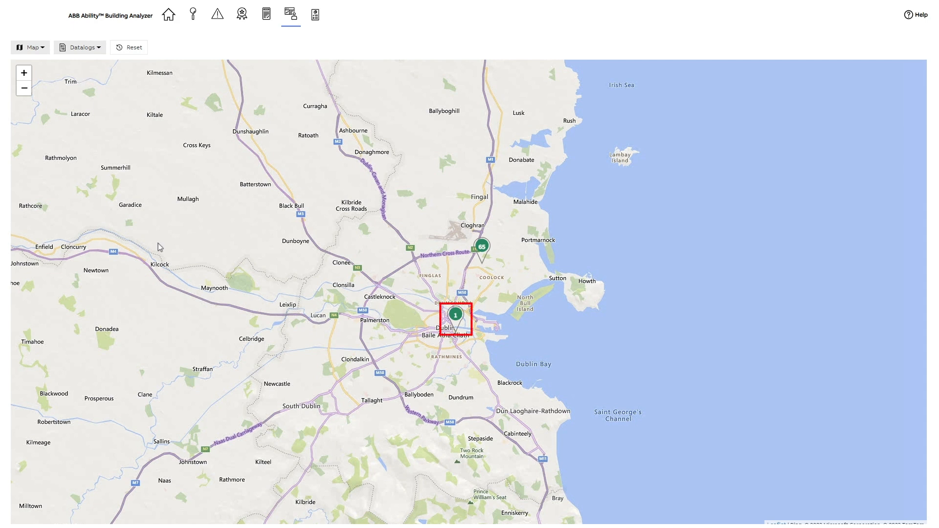
left_click(455, 318)
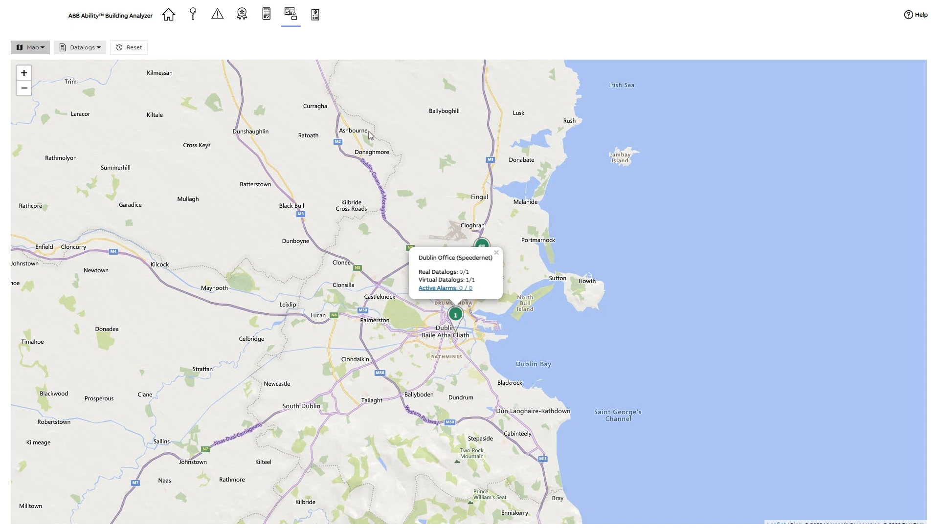
Change the monitoring display from the map to the List of buildings
left_click(34, 51)
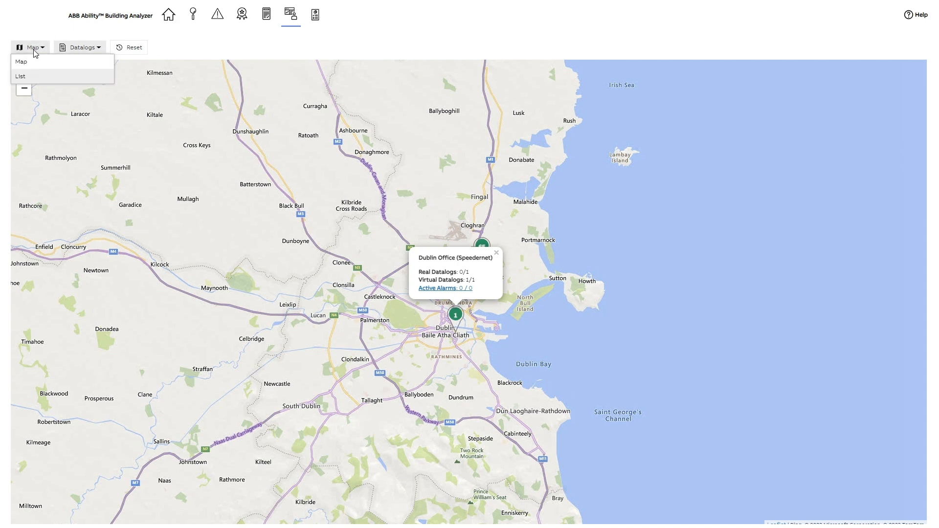
left_click(42, 76)
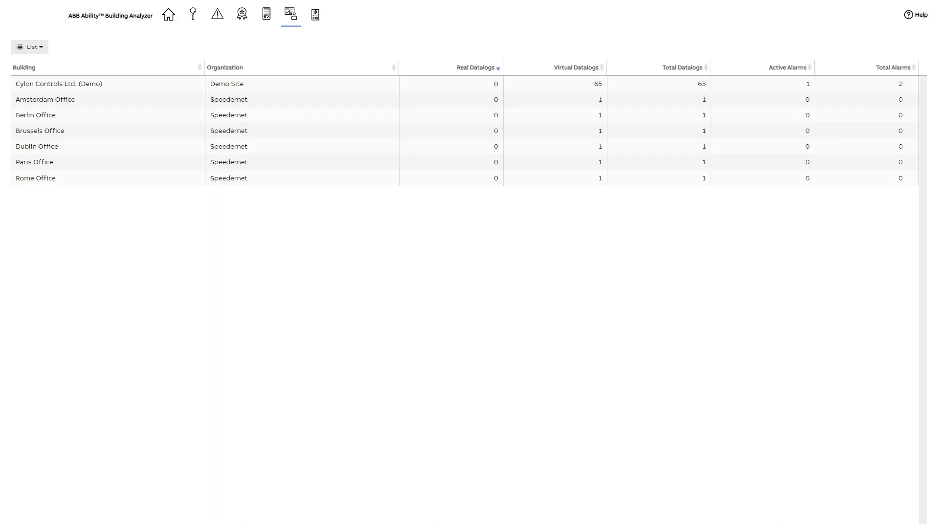